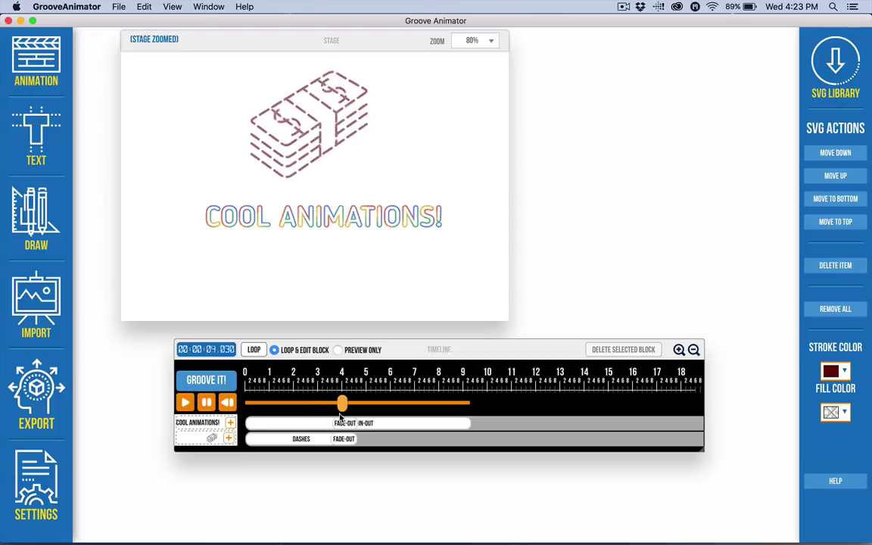
# Step: Scrub the playhead back to about 1.34 seconds and shift the money stack's fade-out block slightly earlier, to start at about 3.45 seconds
pyautogui.moveTo(355, 403); pyautogui.dragTo(278, 406)
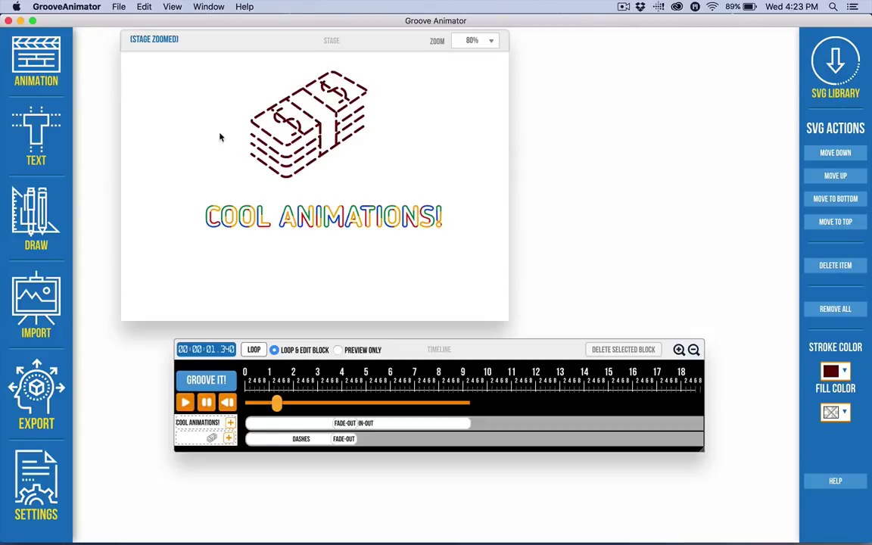
pyautogui.click(344, 440)
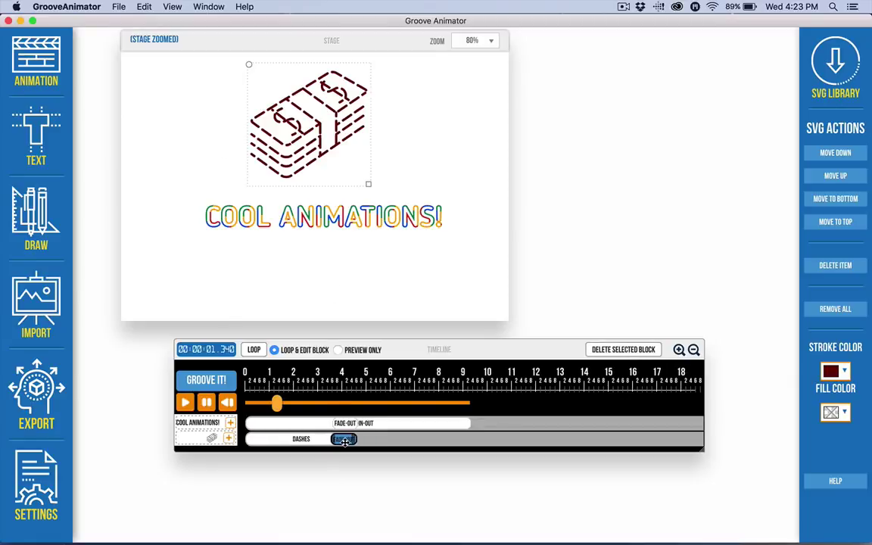
pyautogui.moveTo(344, 441); pyautogui.dragTo(343, 441)
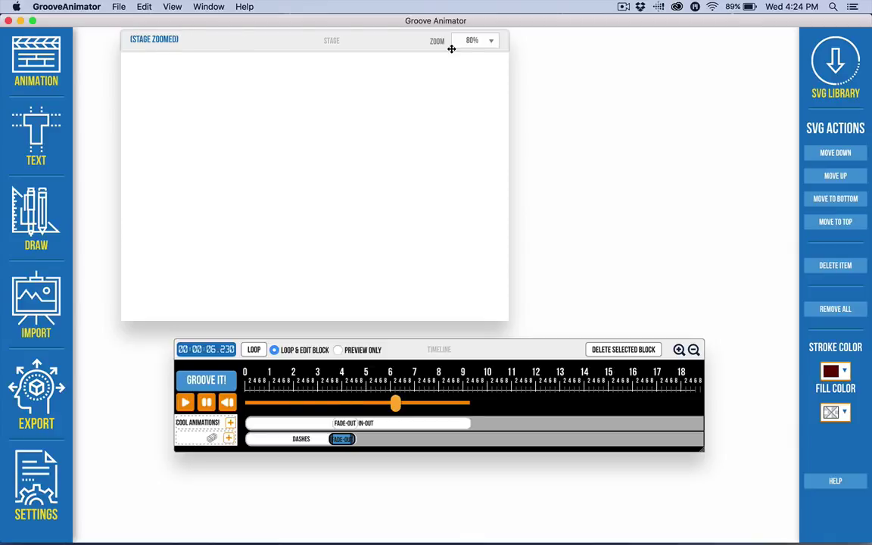
# Step: Set the stage zoom to 100%
pyautogui.click(490, 42)
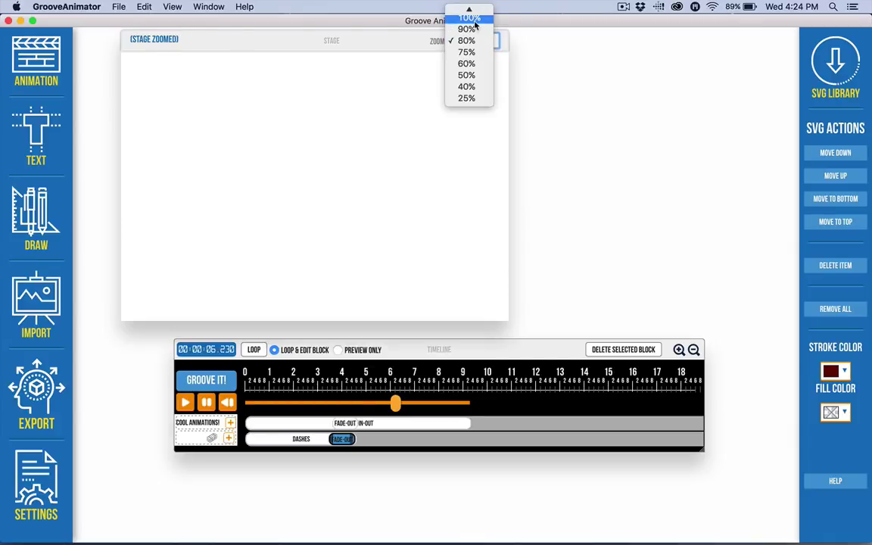
pyautogui.click(469, 18)
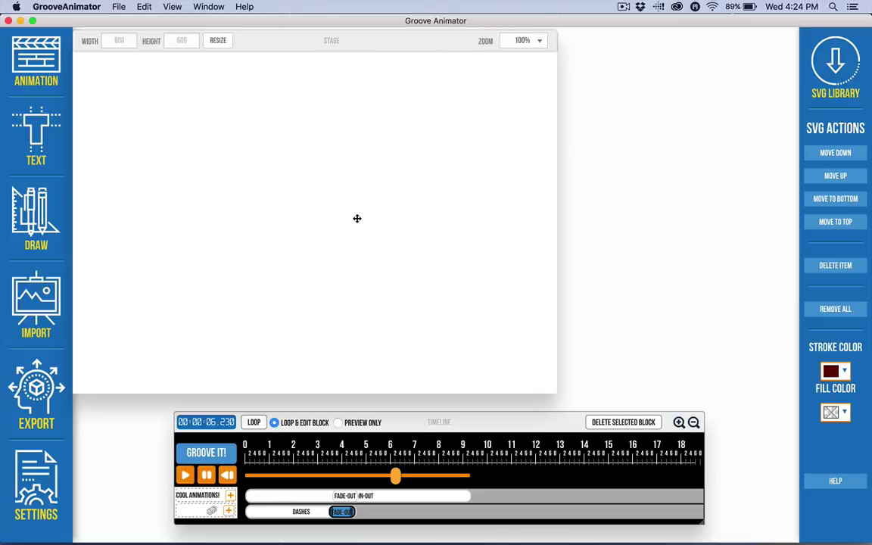
# Step: Apply the green, blue, red and orange color group to all four stroke animation line colors of the selected fade-out block
pyautogui.click(47, 72)
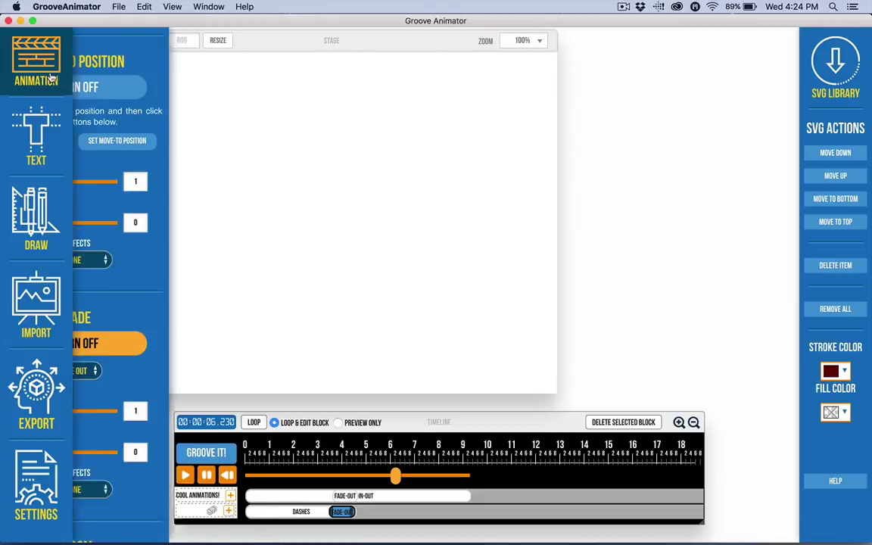
pyautogui.scroll(10, 148, 104)
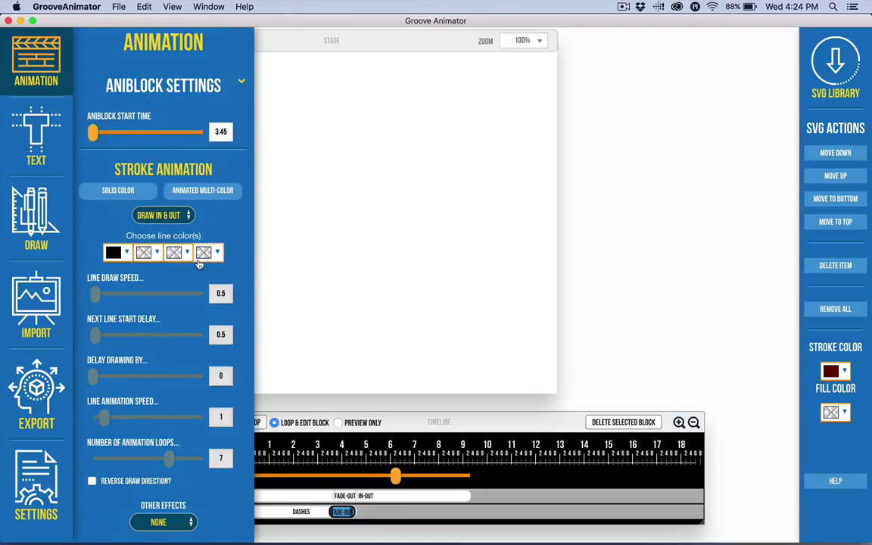
pyautogui.click(115, 254)
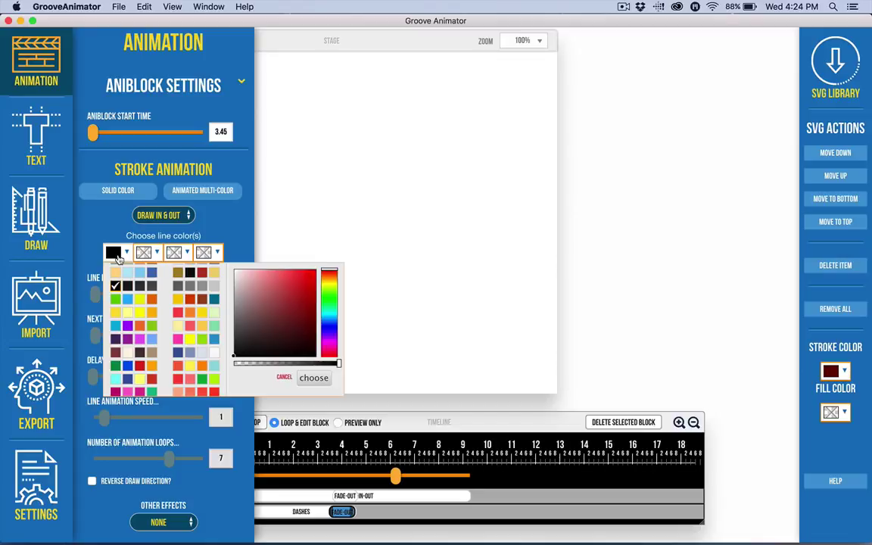
pyautogui.rightClick(117, 369)
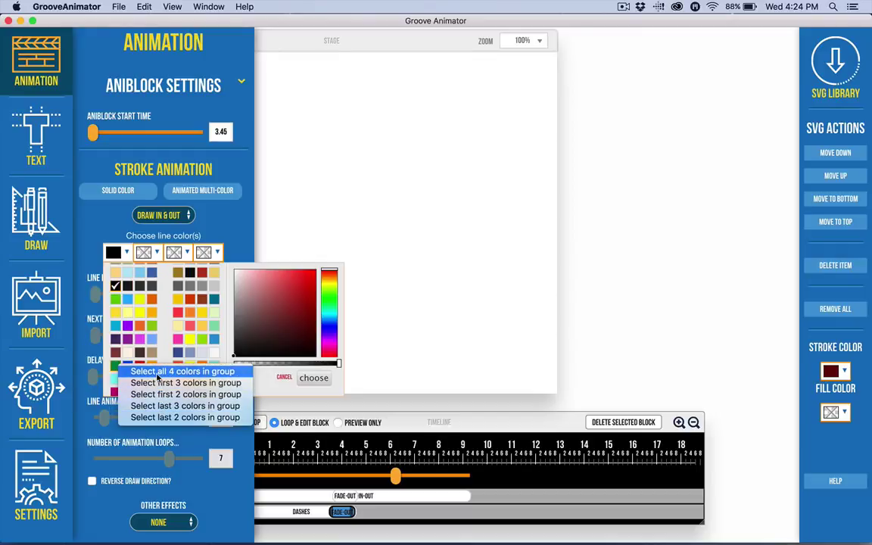
pyautogui.click(129, 374)
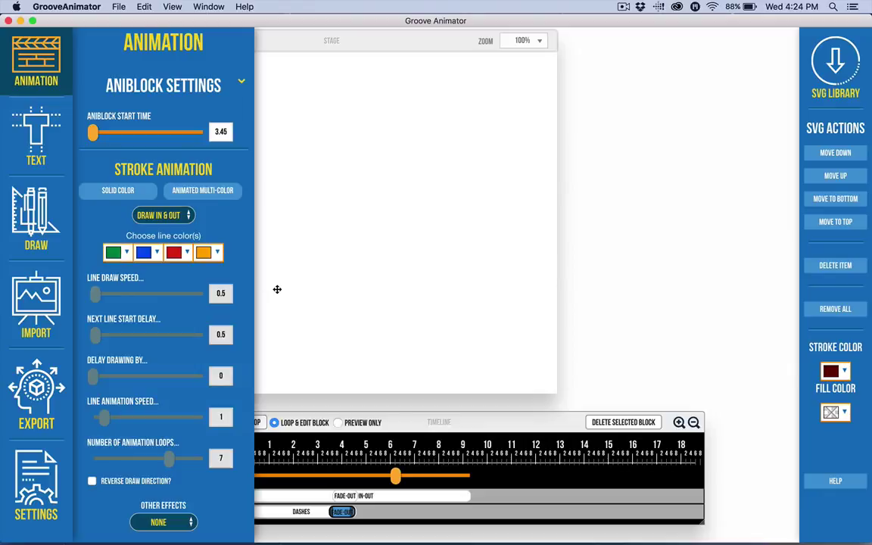
# Step: Examine the remaining animation settings, from stroke and dash through off-stage, move, fade and zoom to the rotate effects
pyautogui.scroll(-6, 188, 362)
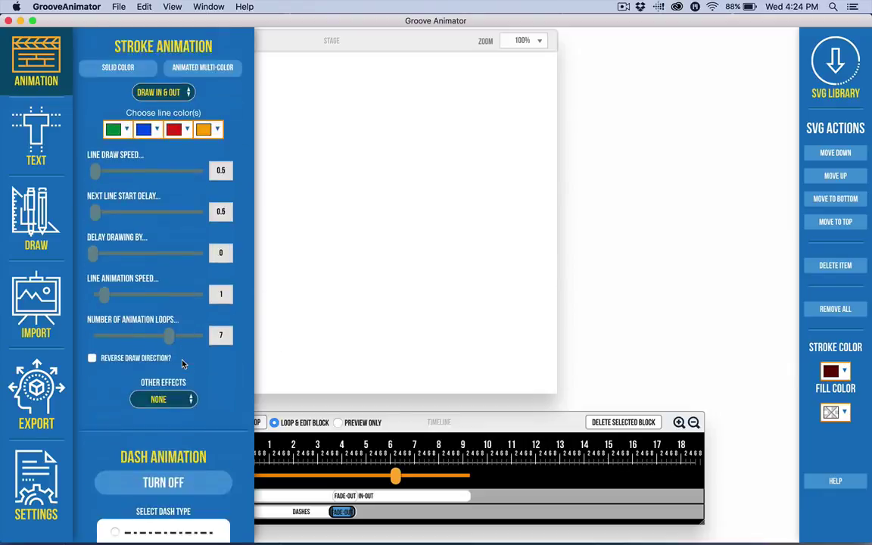
pyautogui.scroll(2, 181, 234)
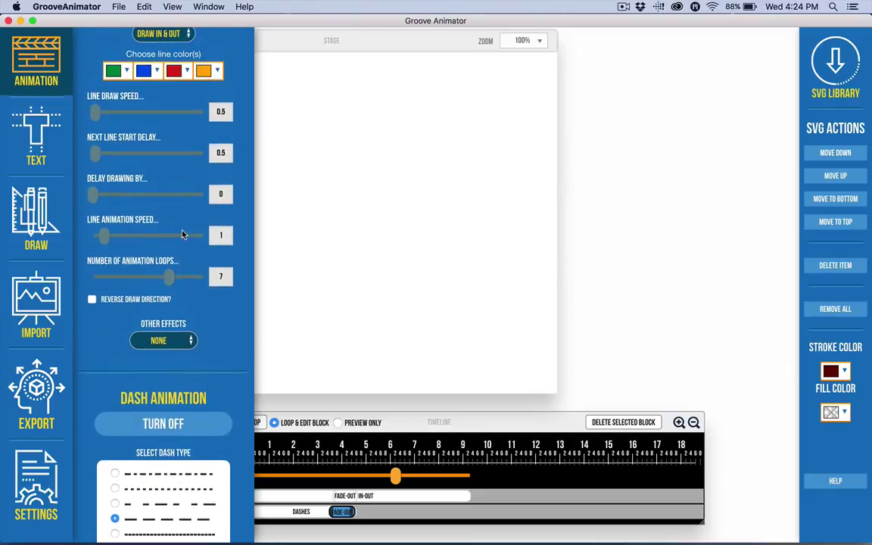
pyautogui.scroll(-15, 184, 366)
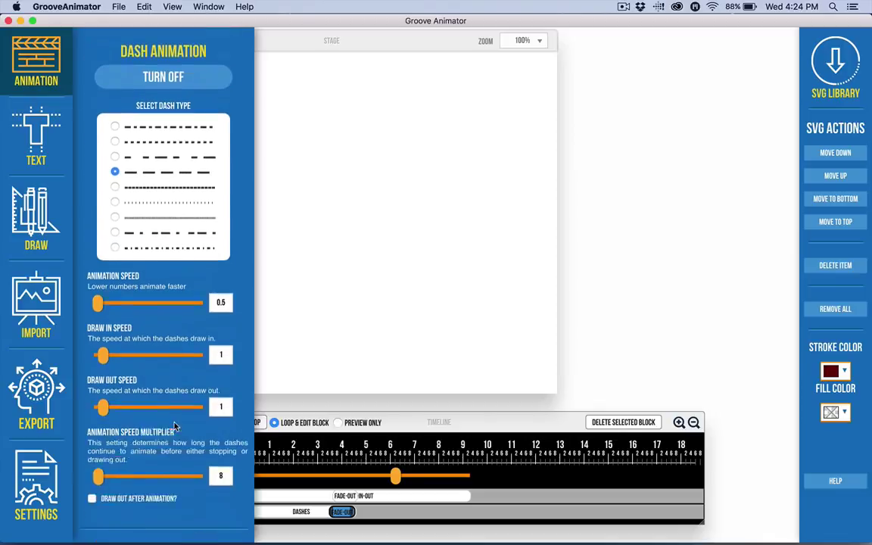
pyautogui.scroll(-6, 143, 266)
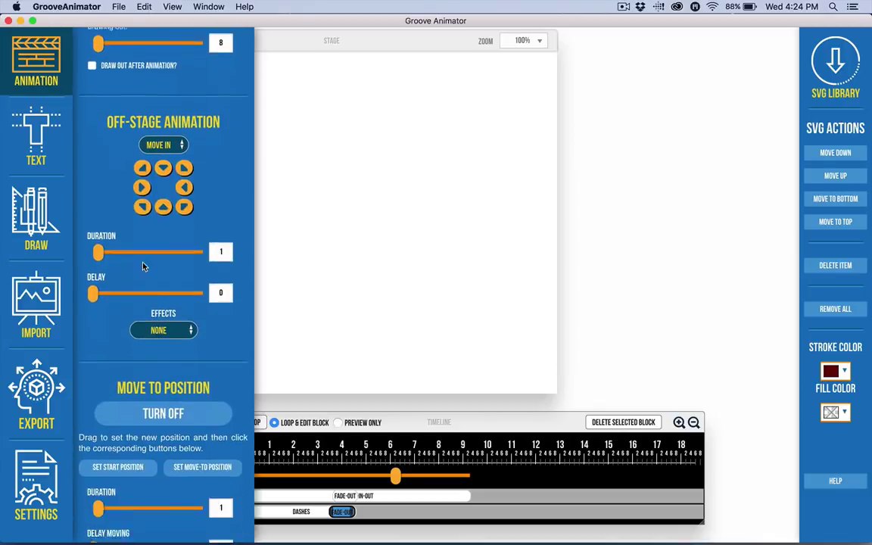
pyautogui.scroll(-14, 196, 193)
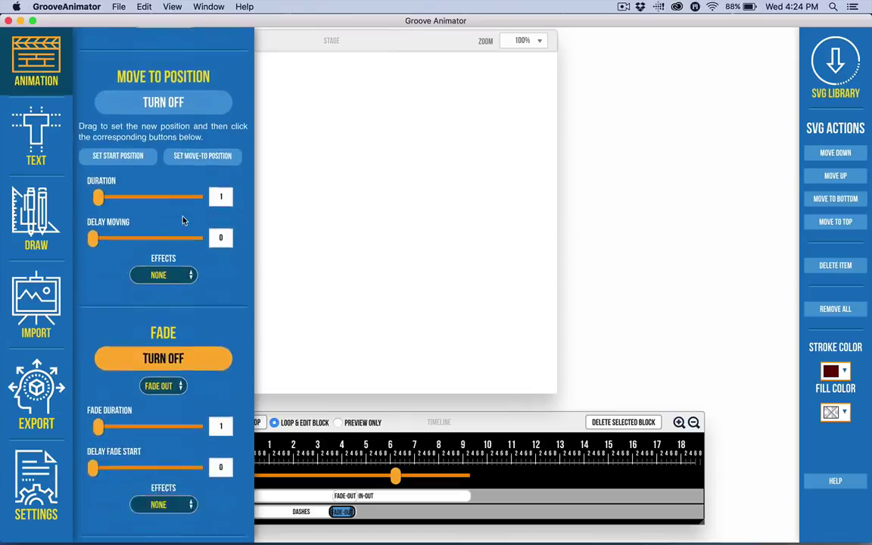
pyautogui.scroll(-8, 179, 181)
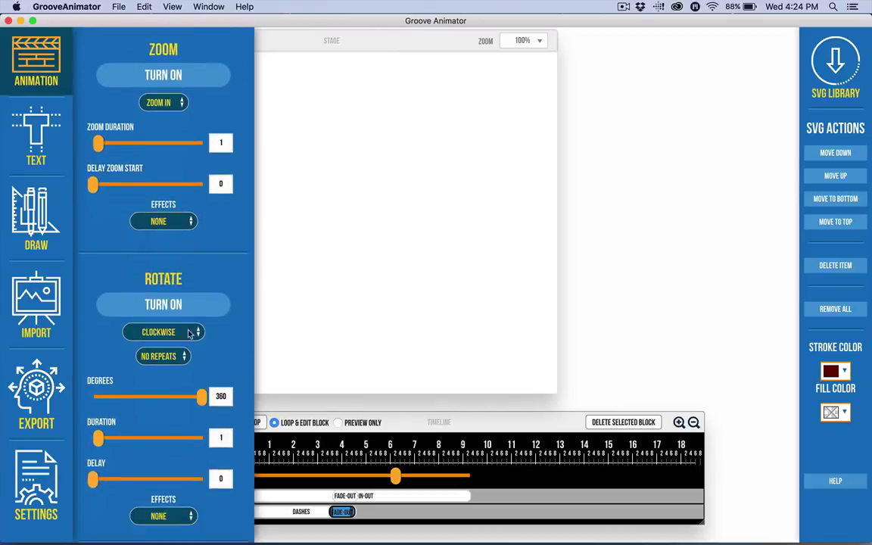
pyautogui.click(158, 516)
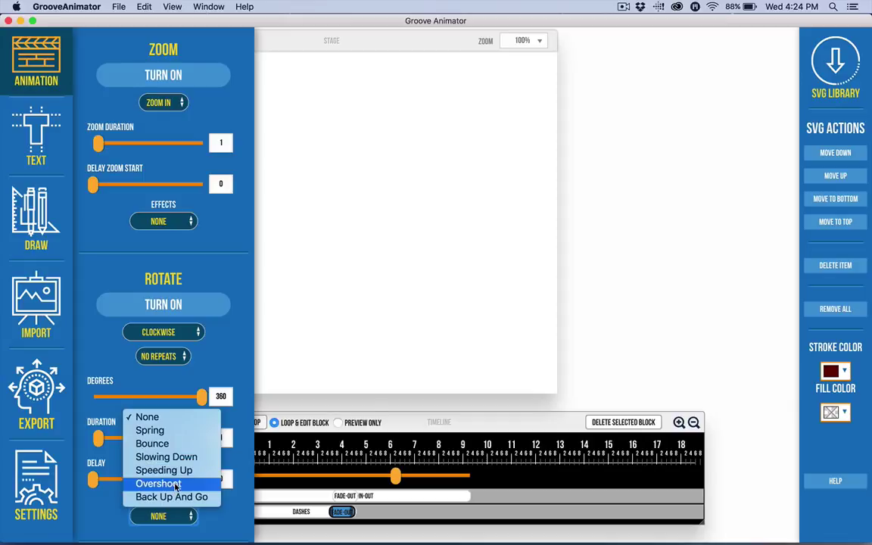
pyautogui.click(241, 376)
pyautogui.scroll(15, 223, 362)
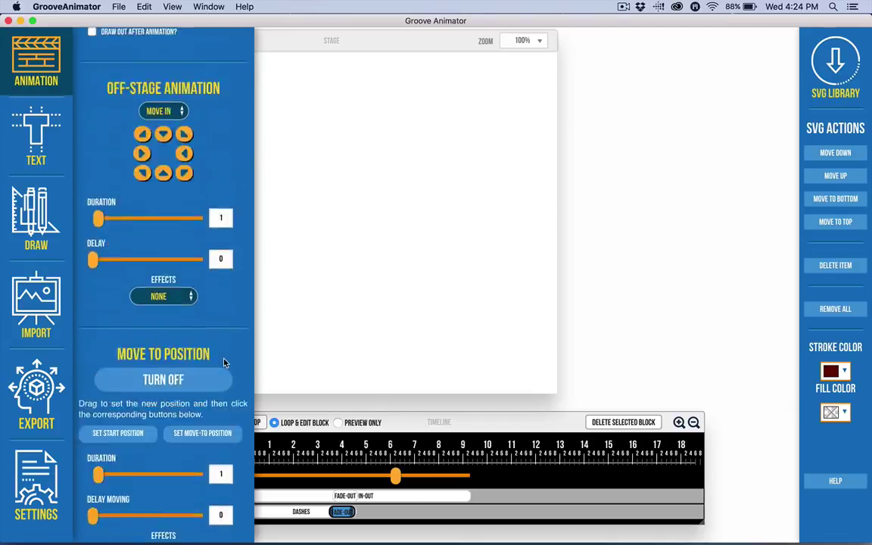
pyautogui.click(27, 56)
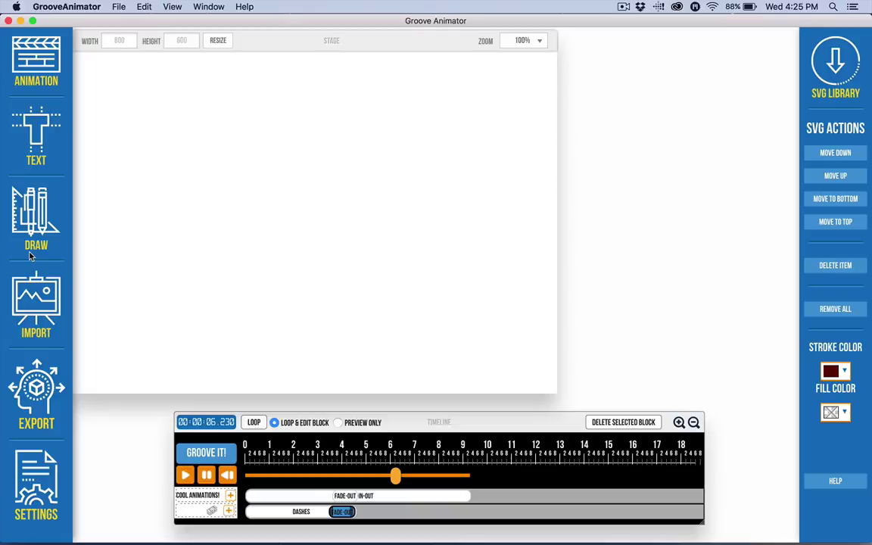
# Step: Look through the text settings and the list of available fonts
pyautogui.click(38, 123)
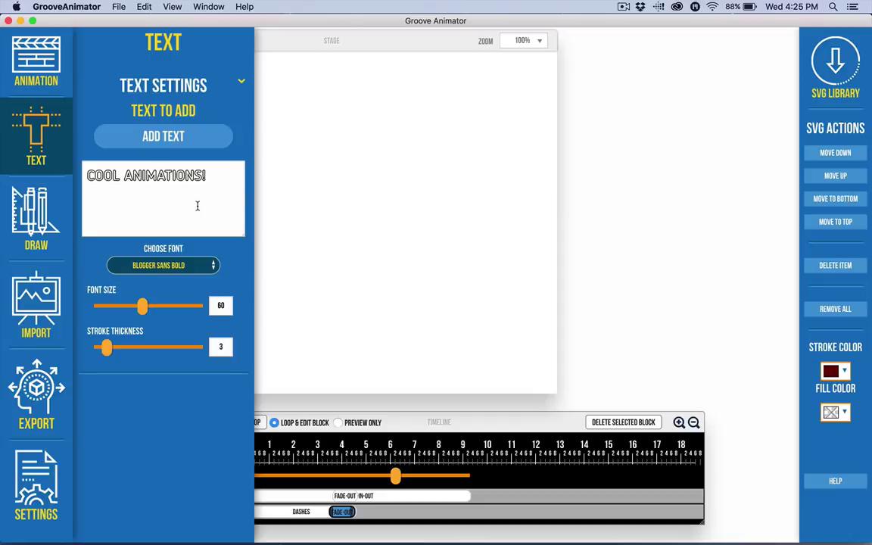
pyautogui.click(160, 265)
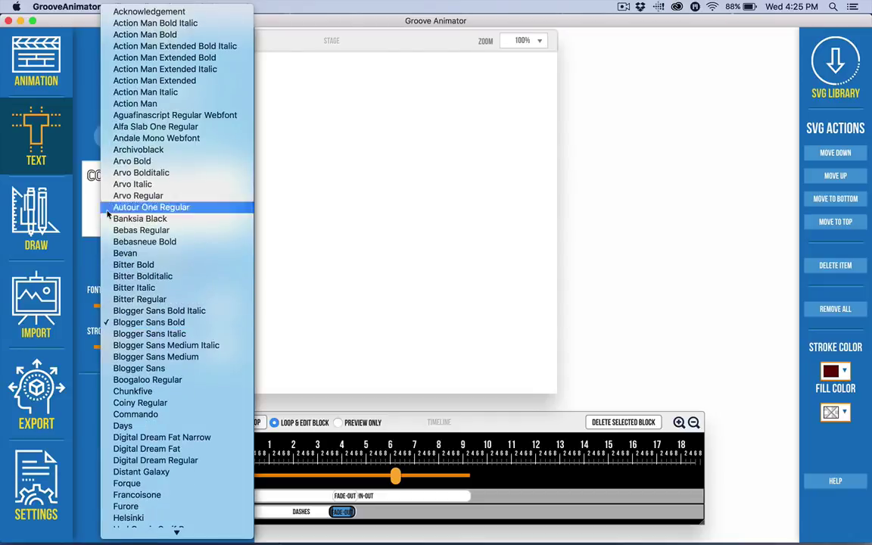
pyautogui.click(88, 212)
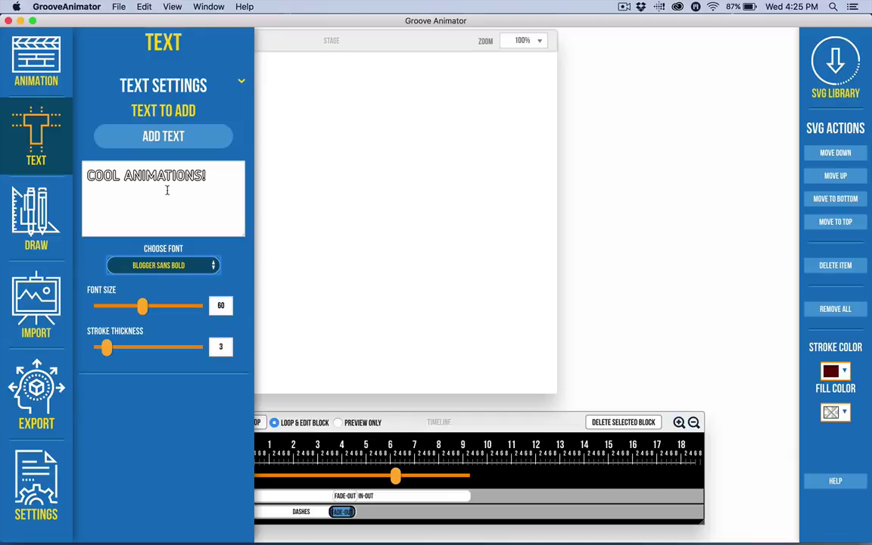
# Step: Review the primitive shapes available for drawing and their line thickness, width and height settings
pyautogui.click(38, 195)
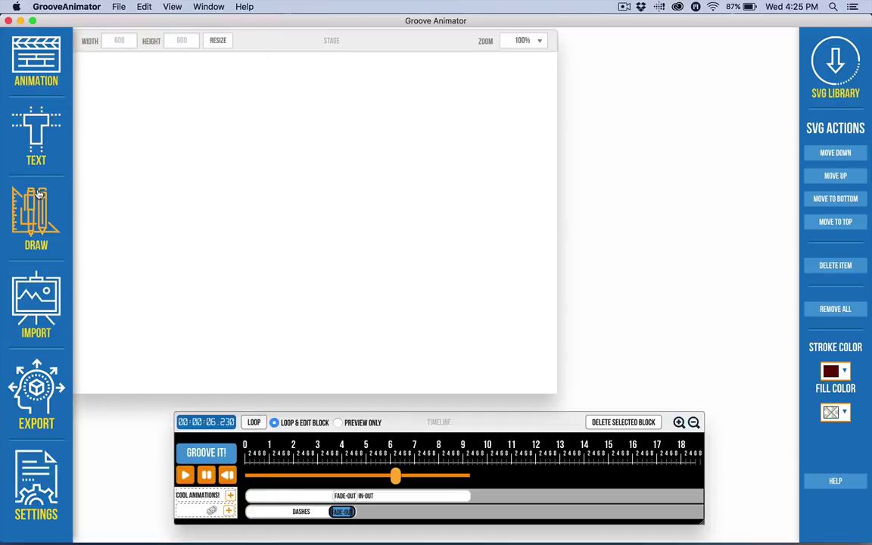
pyautogui.scroll(-2, 141, 273)
pyautogui.scroll(2, 141, 273)
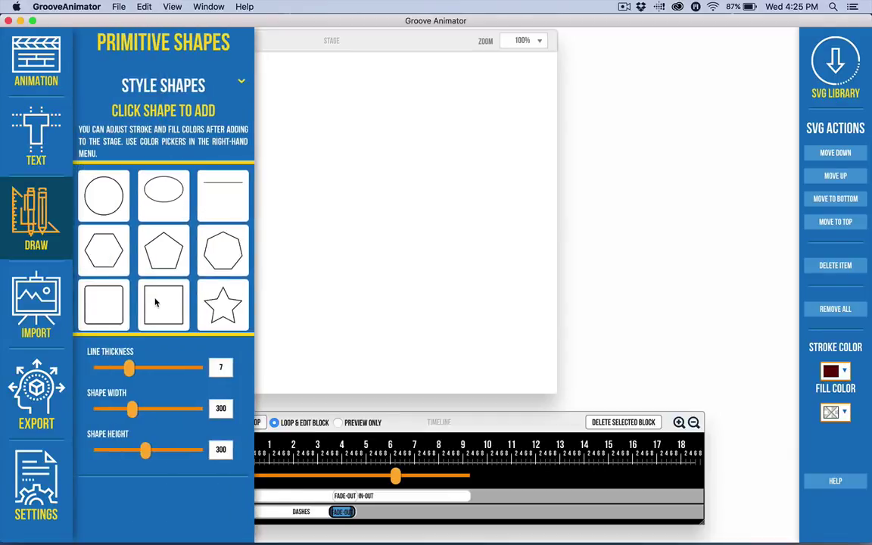
pyautogui.click(30, 198)
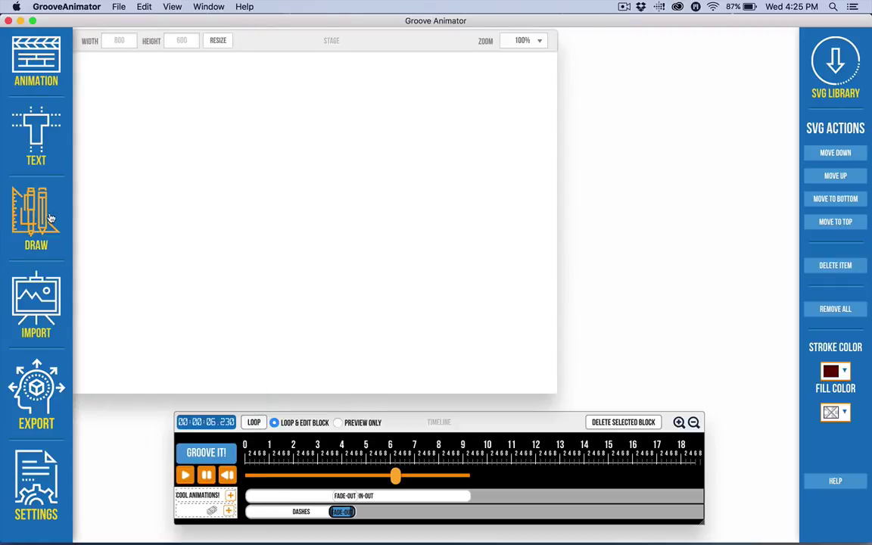
pyautogui.click(36, 216)
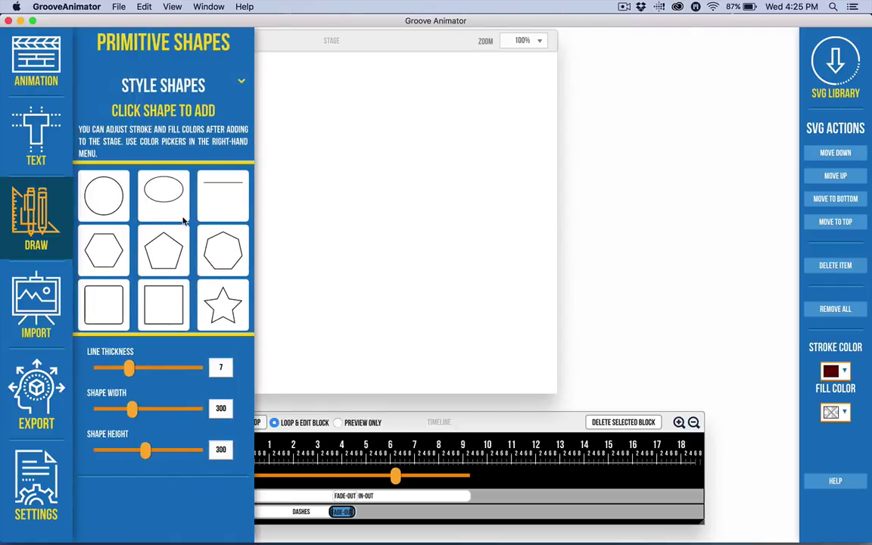
pyautogui.click(35, 187)
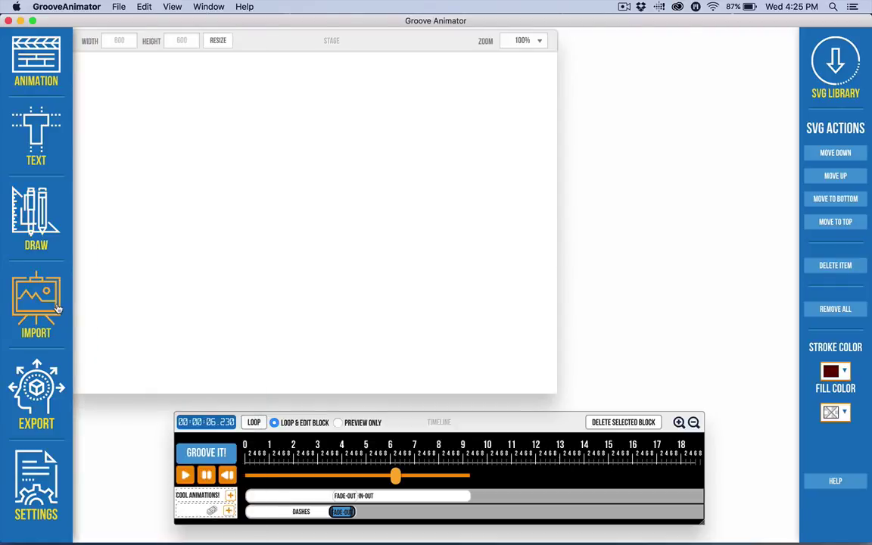
# Step: Review the SVG import options and the export settings for frame rate and file format
pyautogui.click(32, 293)
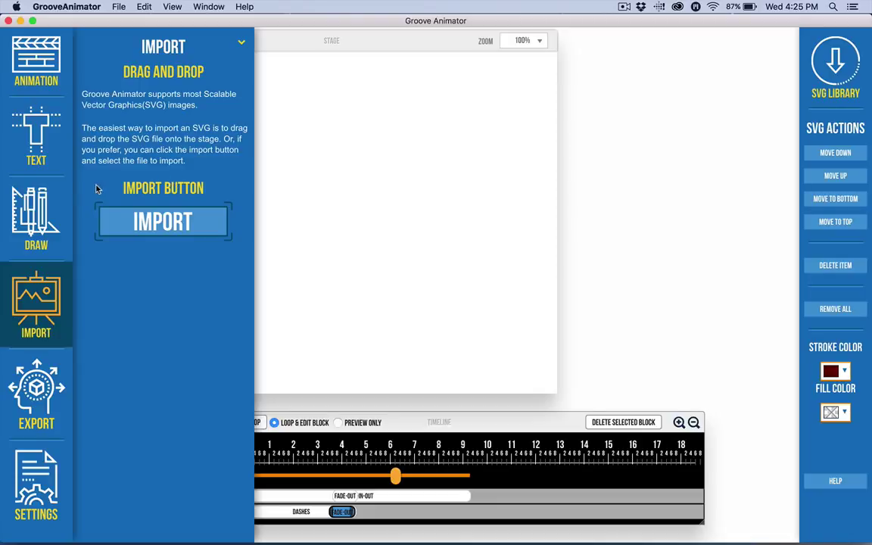
pyautogui.click(32, 277)
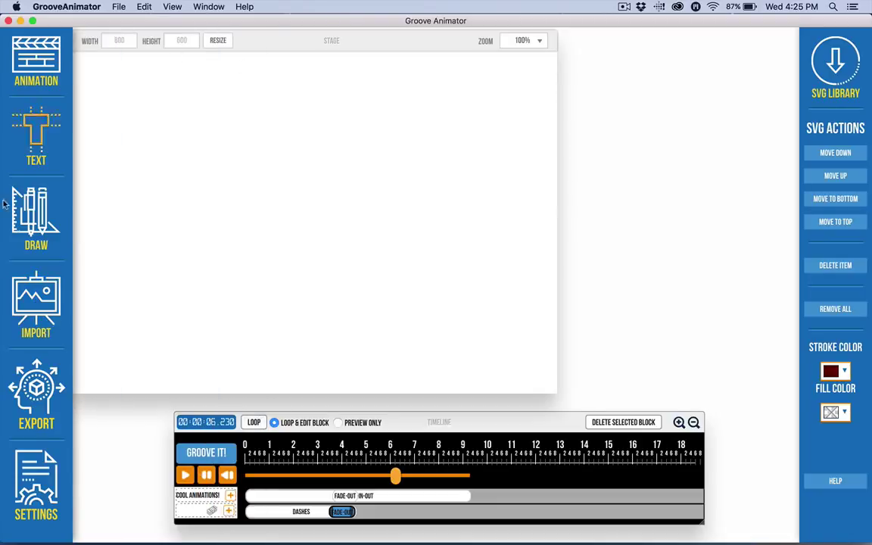
pyautogui.click(38, 394)
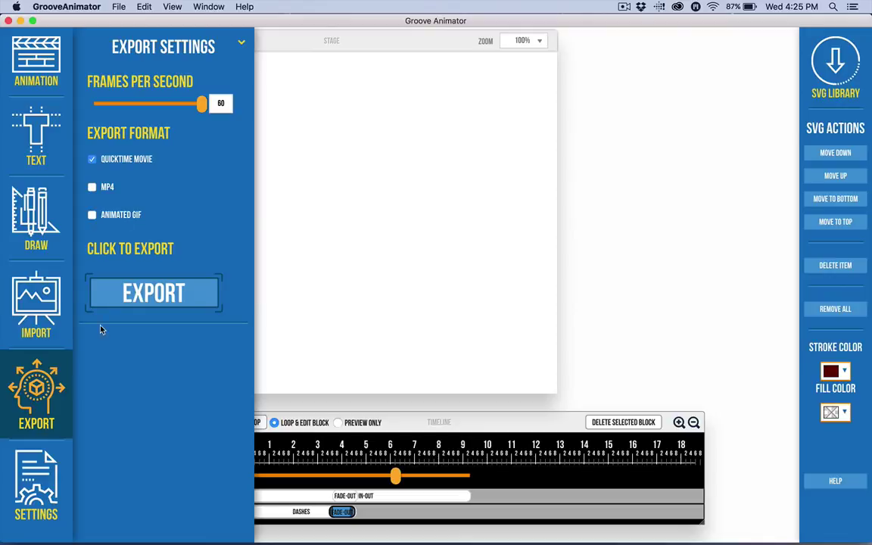
pyautogui.click(35, 356)
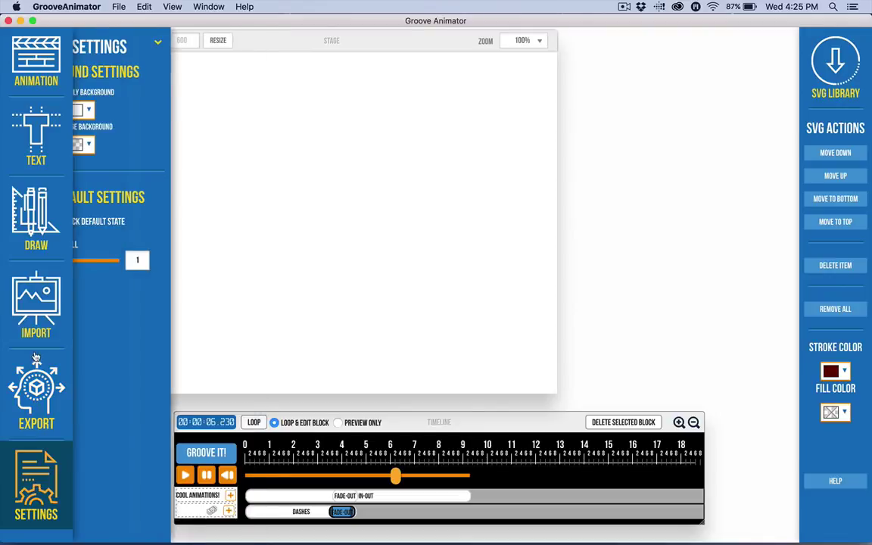
pyautogui.click(35, 360)
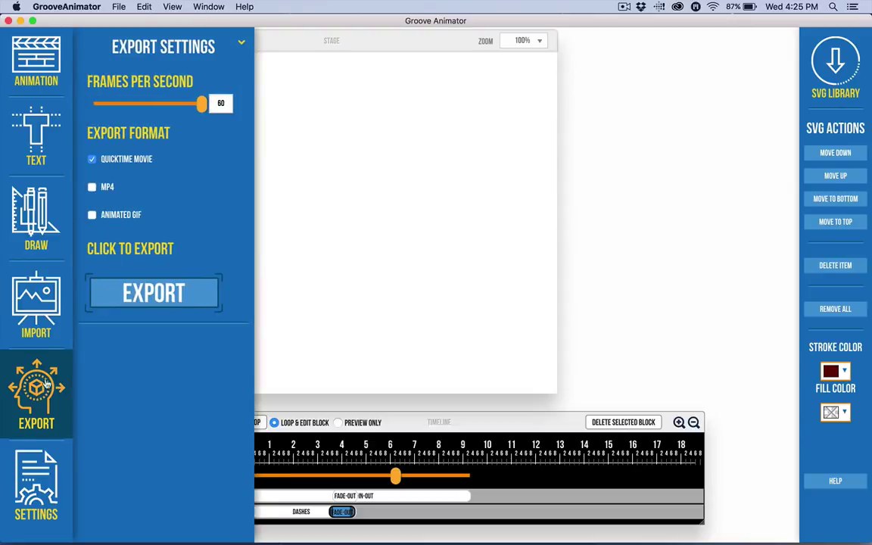
# Step: Review the stage settings and check the color choices for the design-only background, keeping white
pyautogui.click(39, 345)
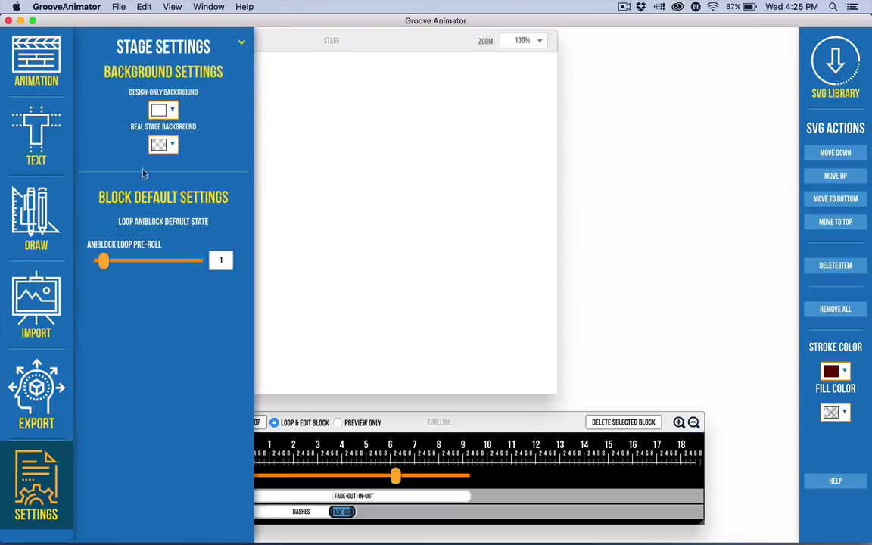
pyautogui.click(163, 110)
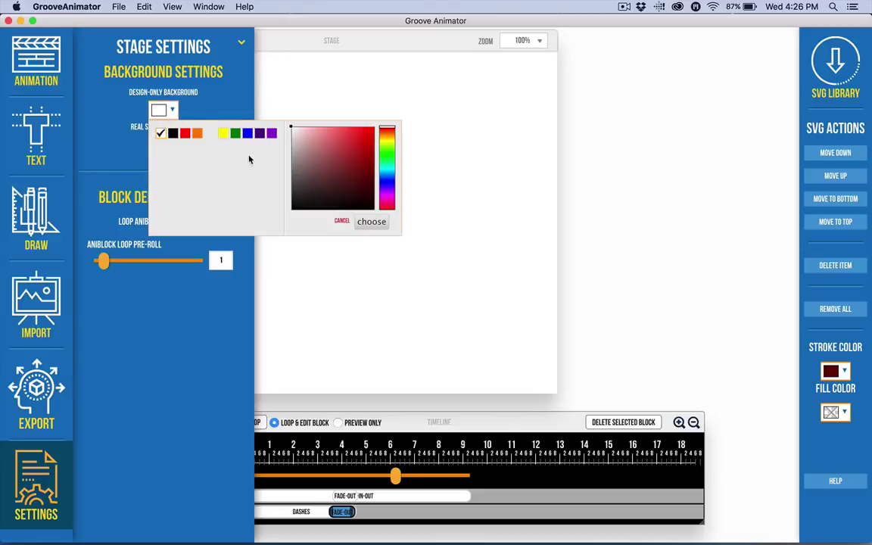
pyautogui.click(368, 220)
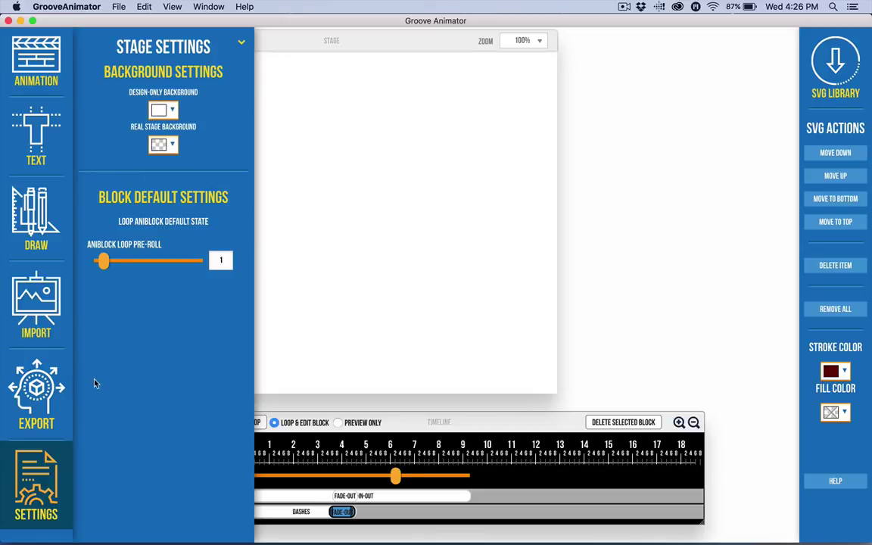
# Step: Browse the Business icons in the SVG library and switch the library category to Arrows
pyautogui.click(40, 464)
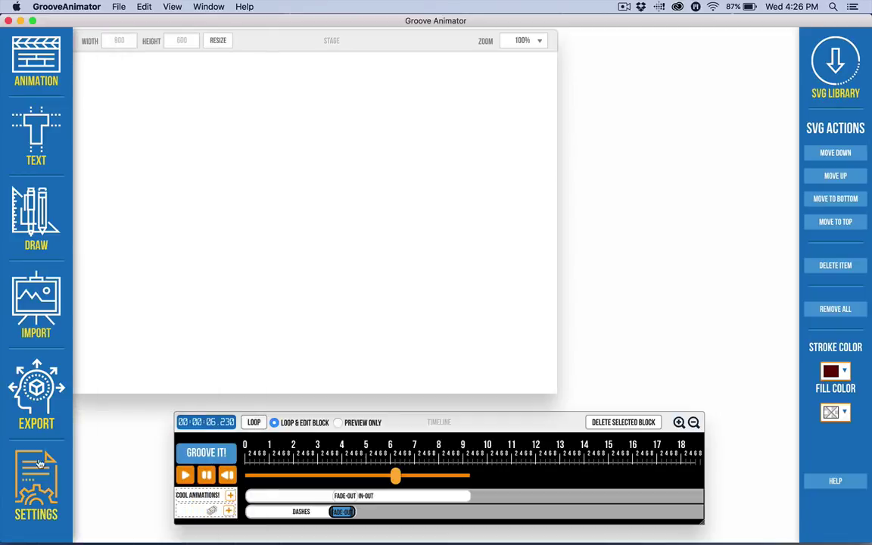
pyautogui.click(836, 65)
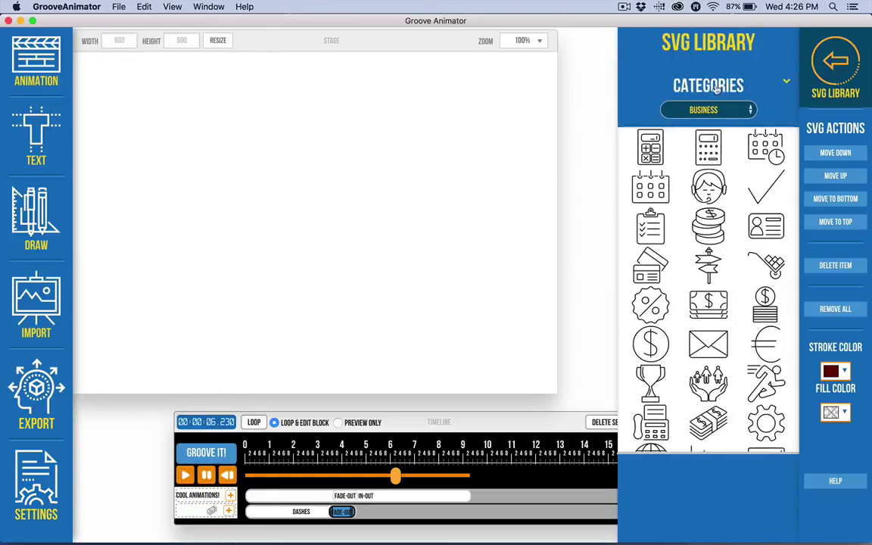
pyautogui.scroll(-15, 696, 294)
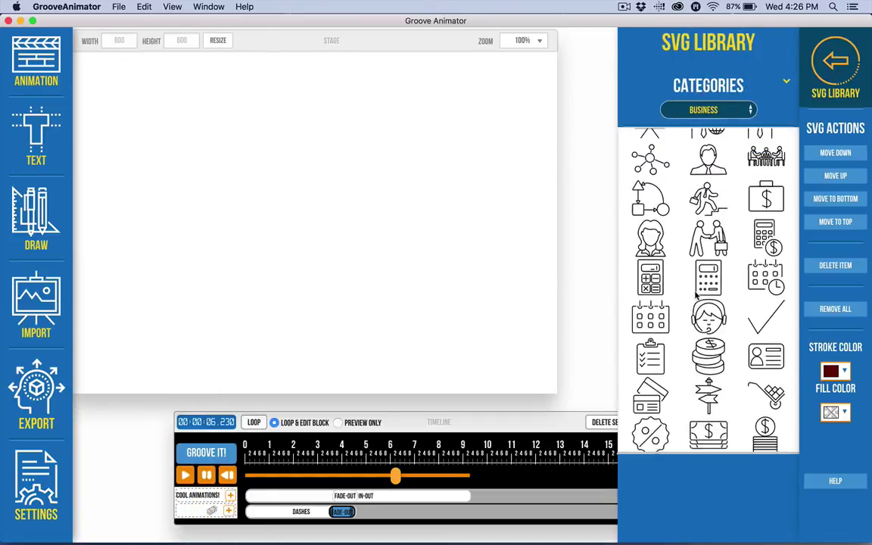
pyautogui.scroll(5, 695, 296)
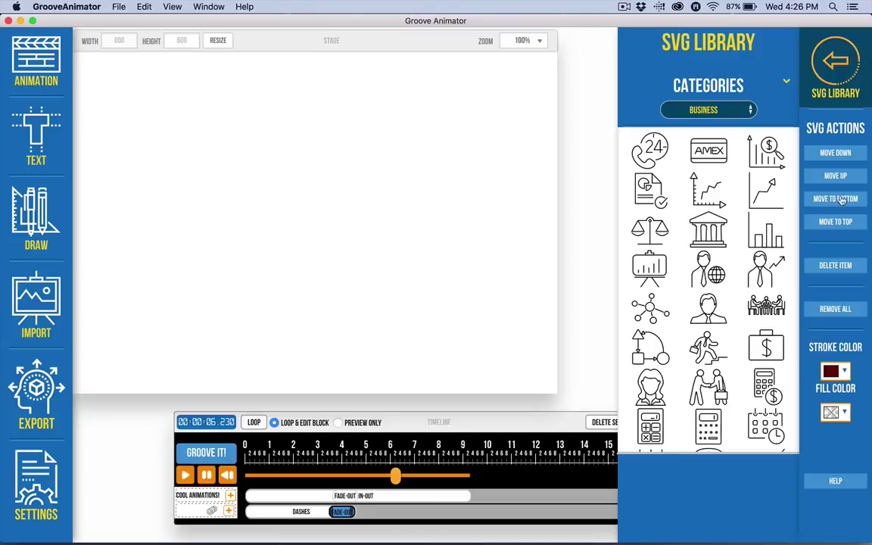
pyautogui.click(705, 110)
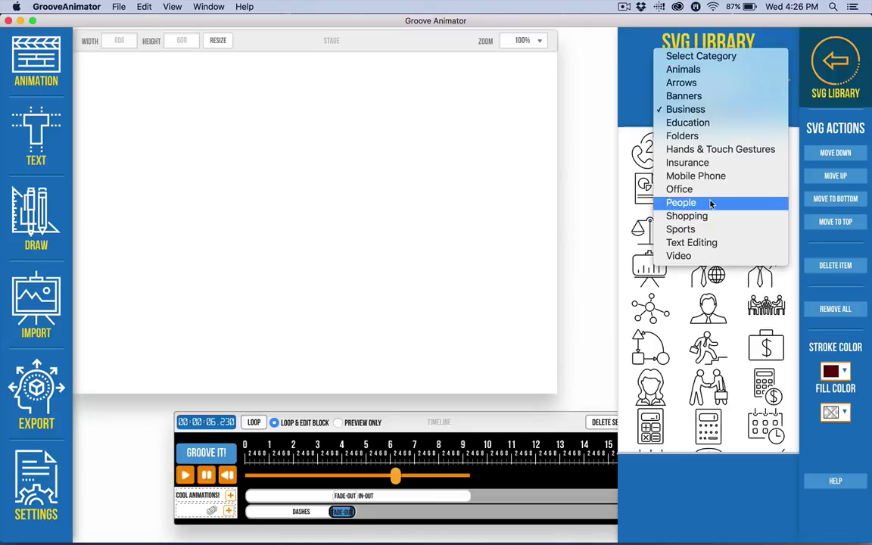
pyautogui.click(694, 86)
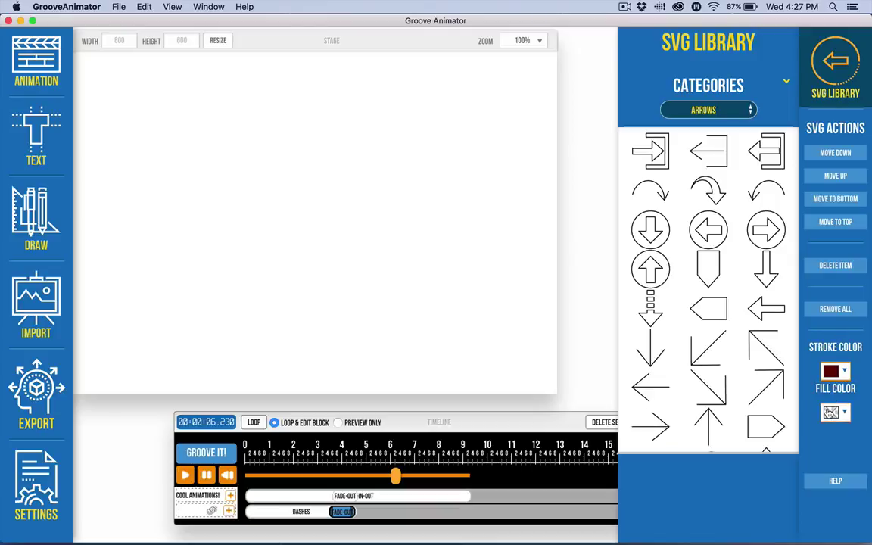
# Step: Add the circled left arrow to the stage and change its stroke color to crimson red
pyautogui.click(708, 230)
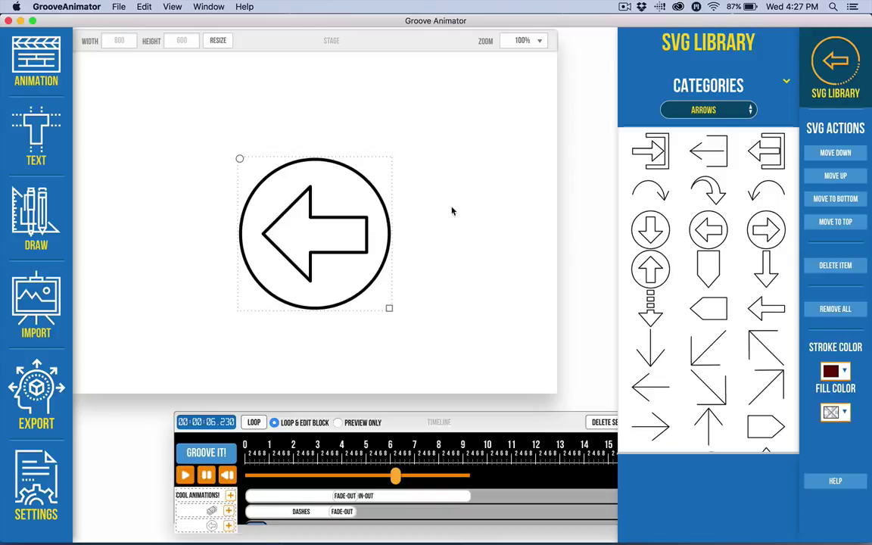
pyautogui.click(832, 371)
pyautogui.click(720, 421)
pyautogui.click(842, 497)
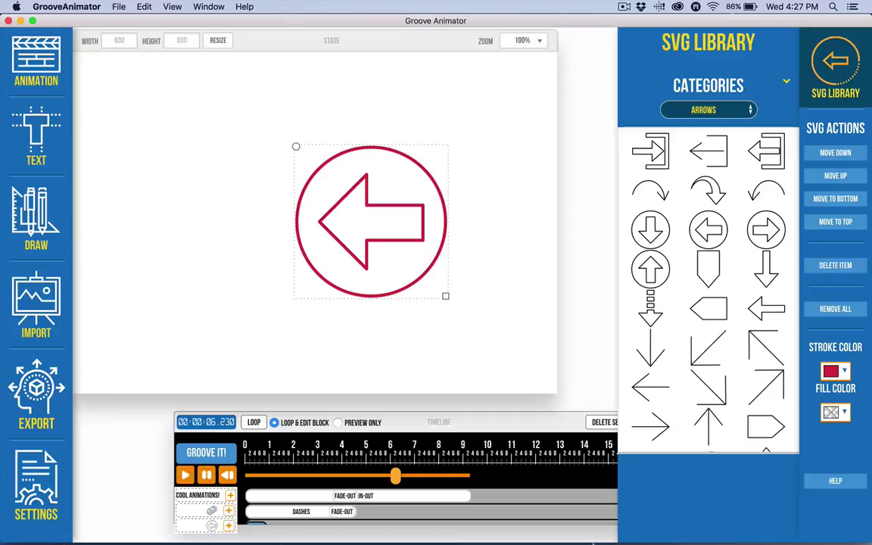
# Step: Shift the money stack's Dashes block to the right on the timeline and back, and play the animation
pyautogui.click(408, 421)
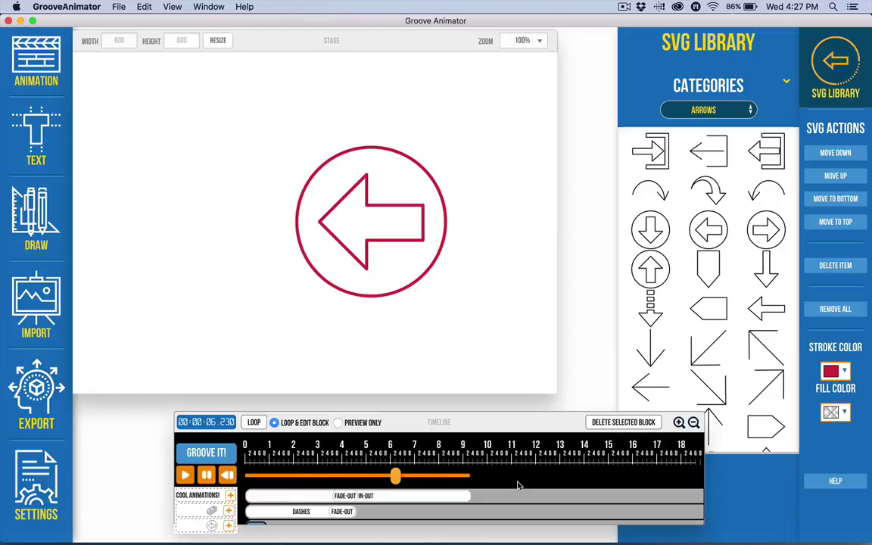
pyautogui.click(295, 512)
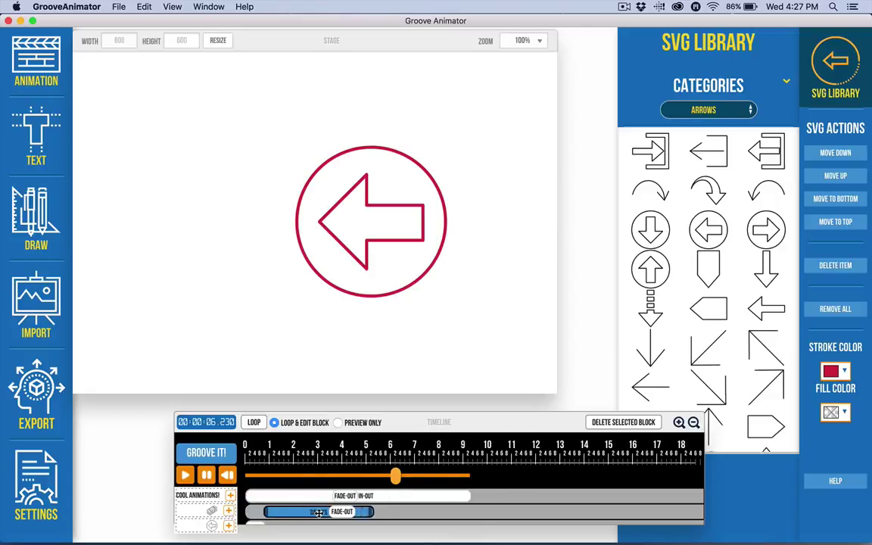
pyautogui.click(185, 475)
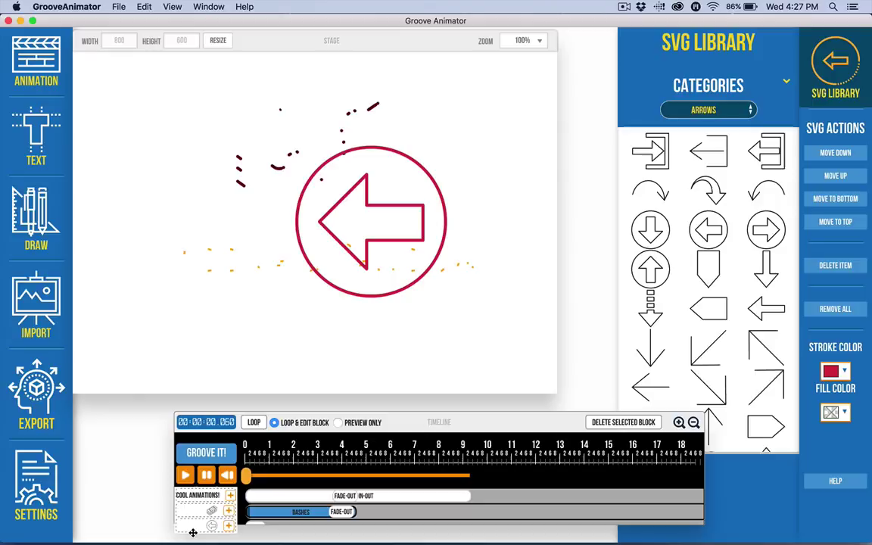
# Step: Select the arrow's and money stack's timeline blocks, and slide the text's Fade-Out block to about 5.6 s and back to about 3.5 s
pyautogui.scroll(-1, 271, 518)
pyautogui.click(256, 517)
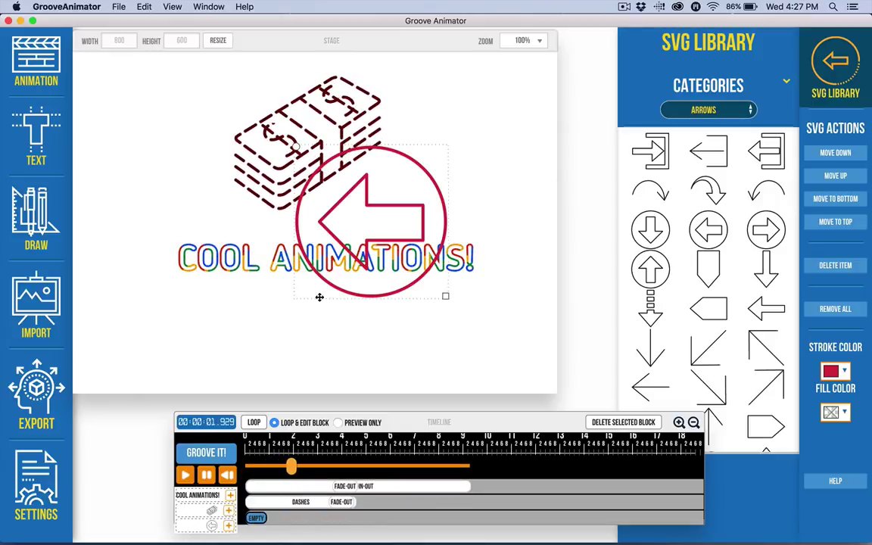
pyautogui.click(297, 503)
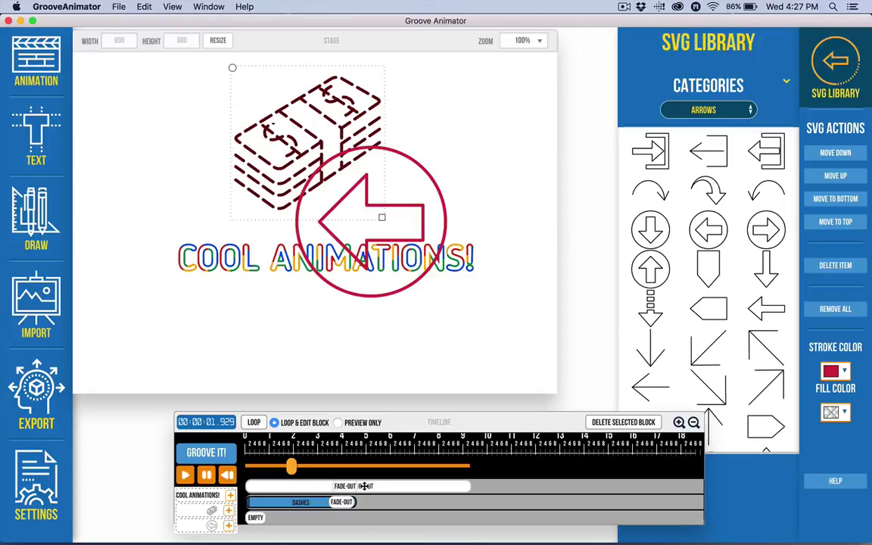
pyautogui.click(394, 486)
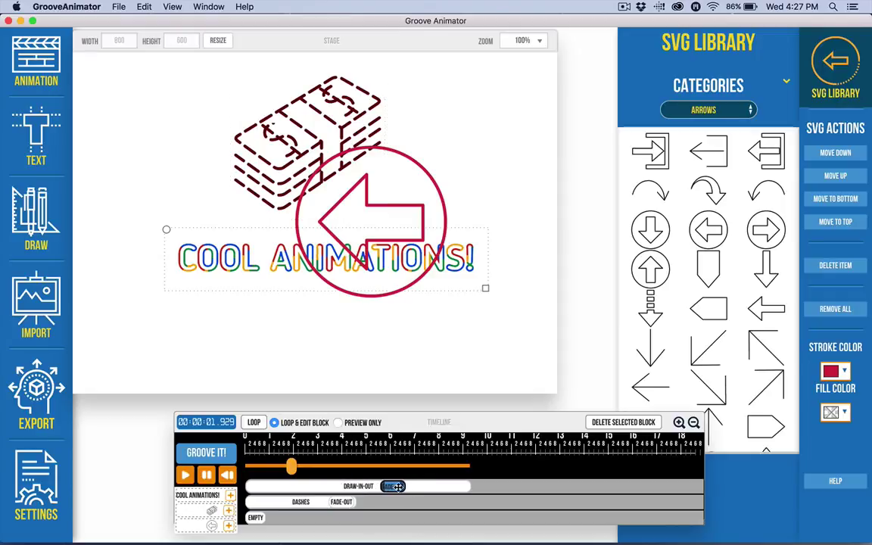
pyautogui.moveTo(393, 486); pyautogui.dragTo(340, 486)
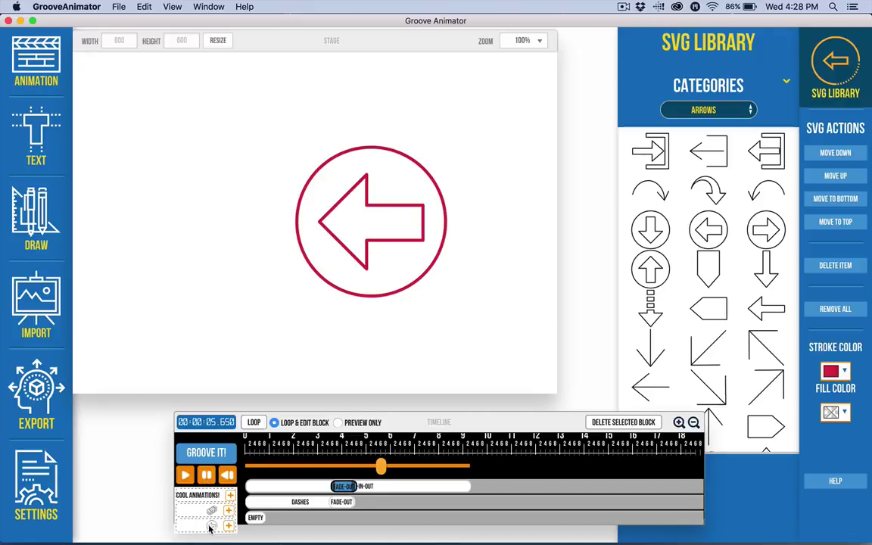
# Step: Delete the circled arrow from the stage together with all its animation blocks
pyautogui.click(402, 210)
pyautogui.press('BackSpace')
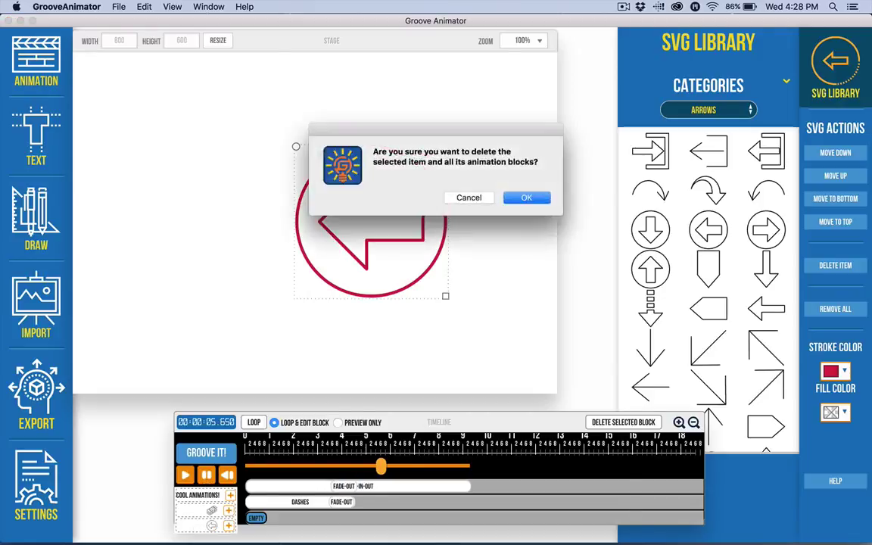
pyautogui.press('Return')
# Step: Scrub and play the timeline to preview the Fade-Out blocks of the text and the money stack
pyautogui.moveTo(383, 479); pyautogui.dragTo(287, 479)
pyautogui.click(349, 496)
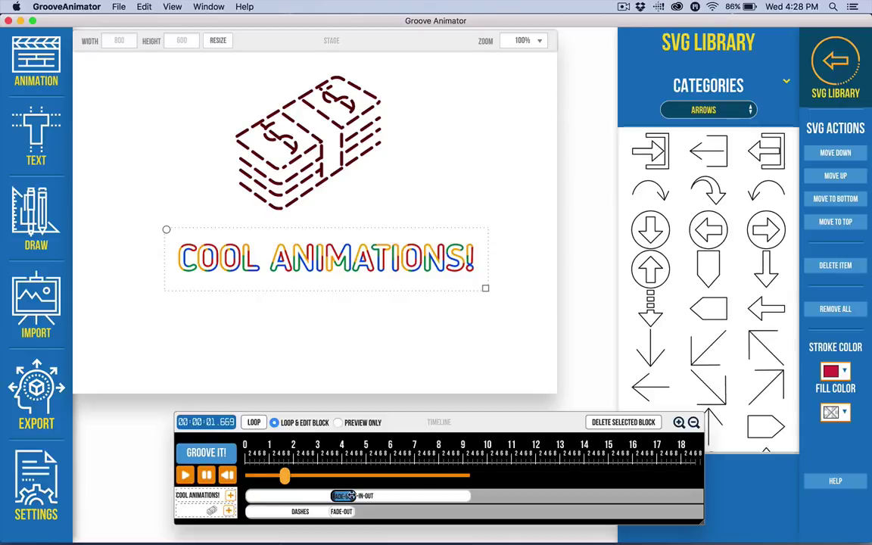
pyautogui.moveTo(342, 512)
pyautogui.mouseDown()
pyautogui.moveTo(370, 511)
pyautogui.moveTo(341, 512)
pyautogui.mouseUp()
pyautogui.press('space')
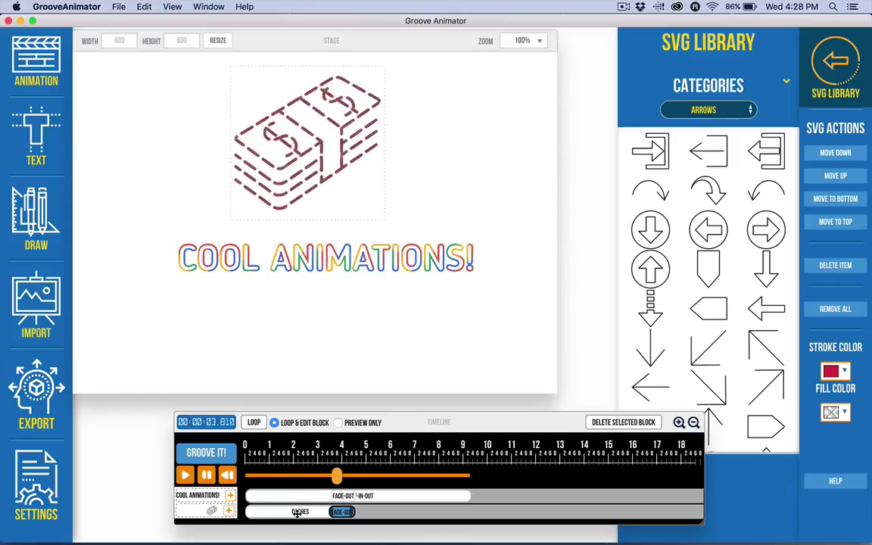
pyautogui.click(302, 477)
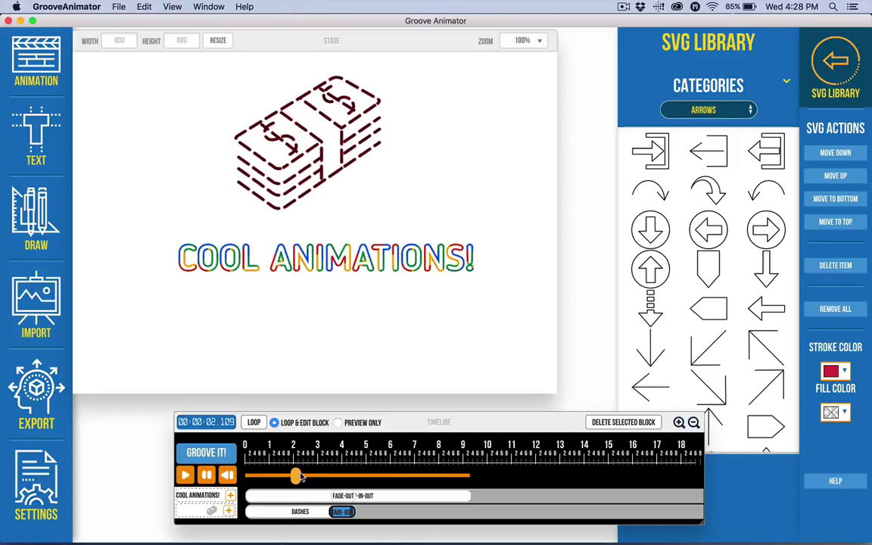
pyautogui.click(302, 476)
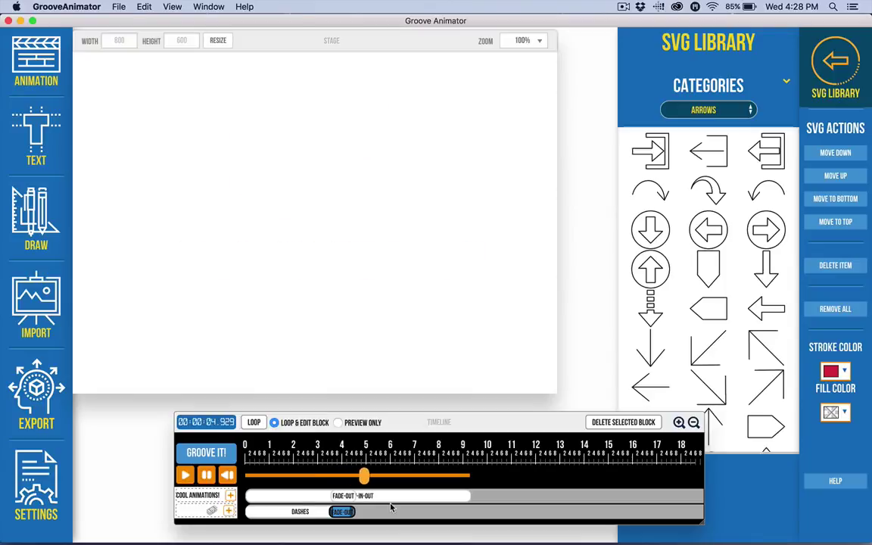
# Step: Nudge the text's Fade-Out block slightly earlier on the timeline and select the Draw-In-Out block beneath it
pyautogui.click(308, 497)
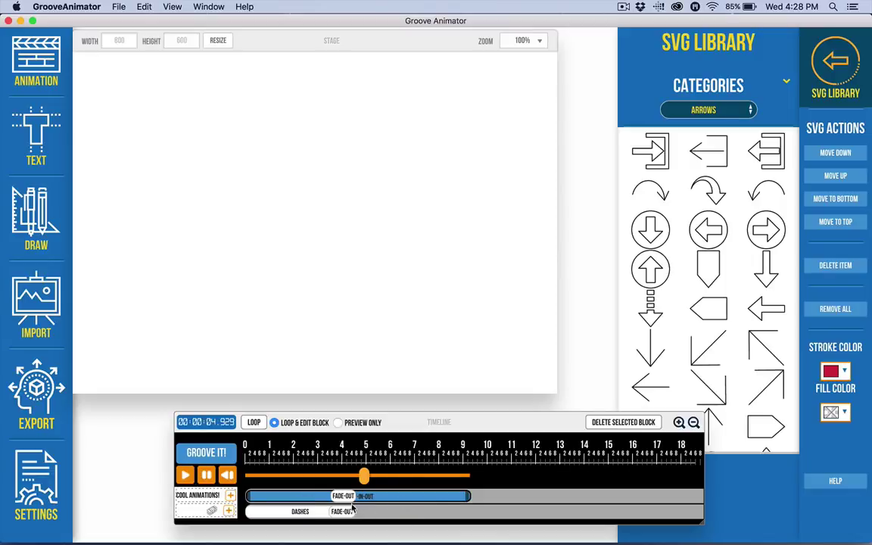
pyautogui.moveTo(341, 497)
pyautogui.mouseDown()
pyautogui.moveTo(394, 497)
pyautogui.moveTo(330, 496)
pyautogui.moveTo(374, 485)
pyautogui.moveTo(340, 497)
pyautogui.mouseUp()
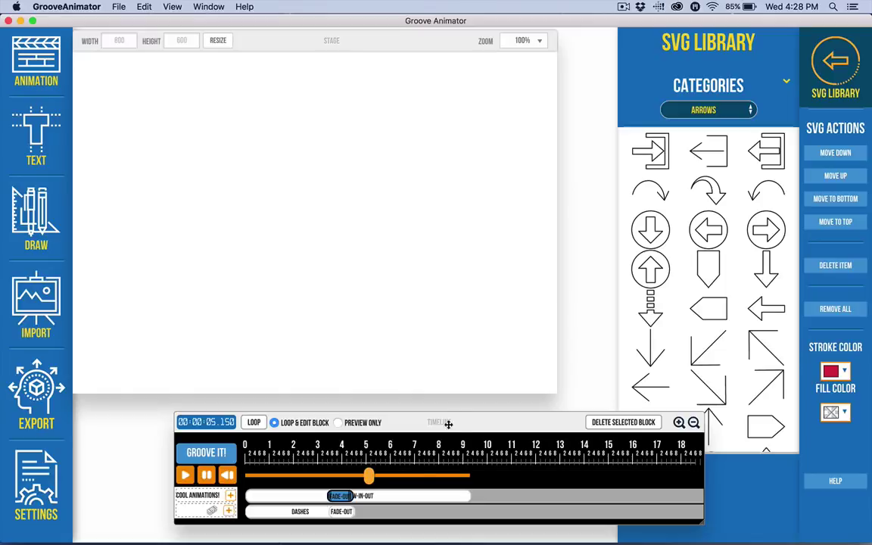
pyautogui.click(411, 492)
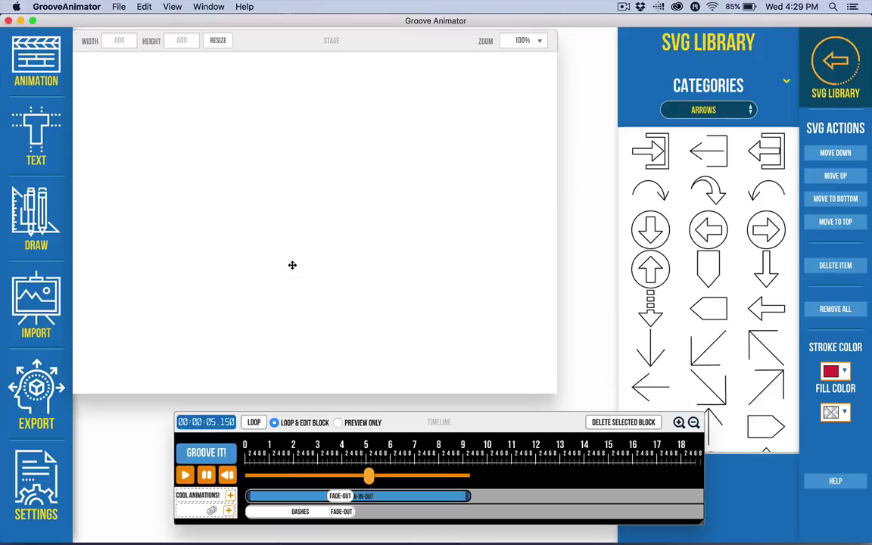
# Step: Delete the Fade-Out block from the money stack's track and select its Dashes block
pyautogui.moveTo(369, 476); pyautogui.dragTo(313, 480)
pyautogui.click(679, 423)
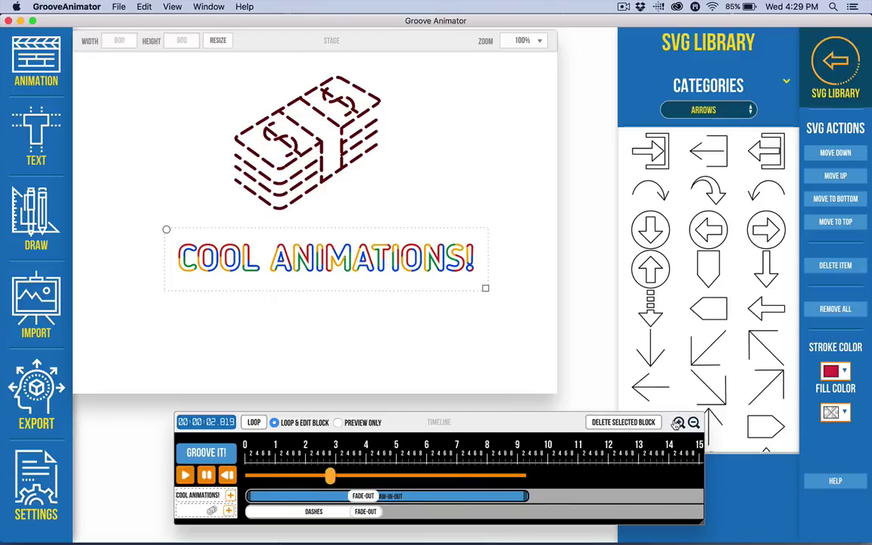
pyautogui.click(363, 512)
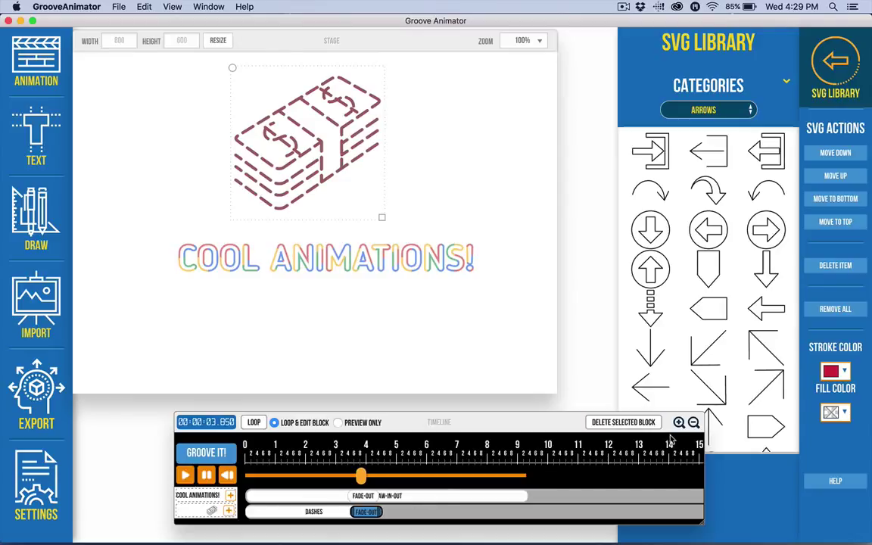
pyautogui.click(624, 422)
pyautogui.click(528, 199)
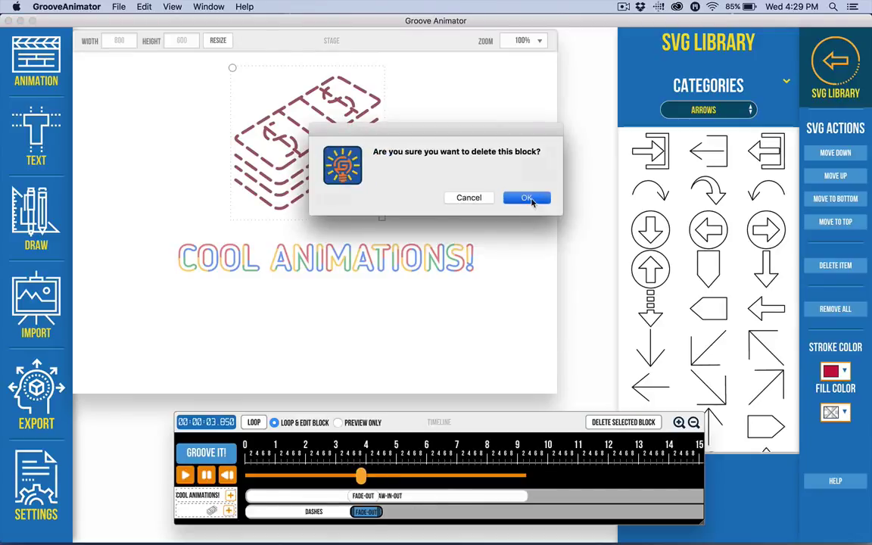
pyautogui.click(299, 511)
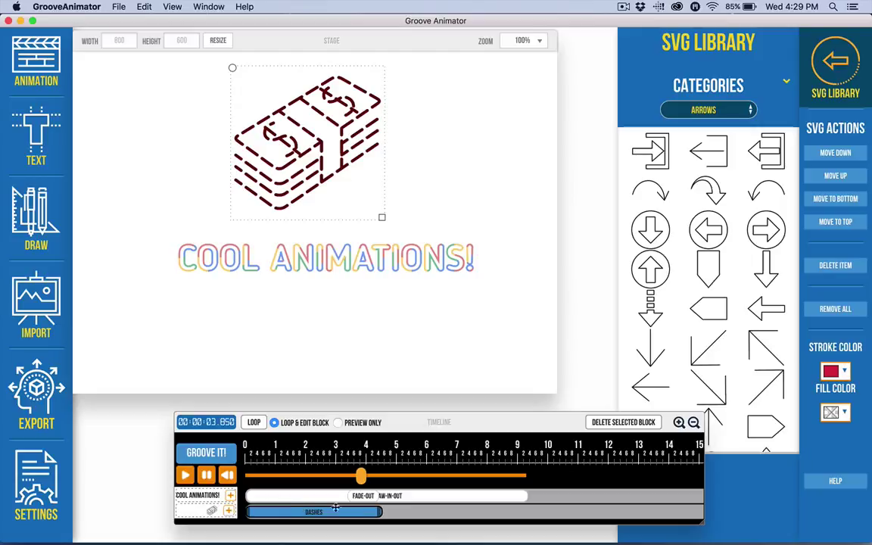